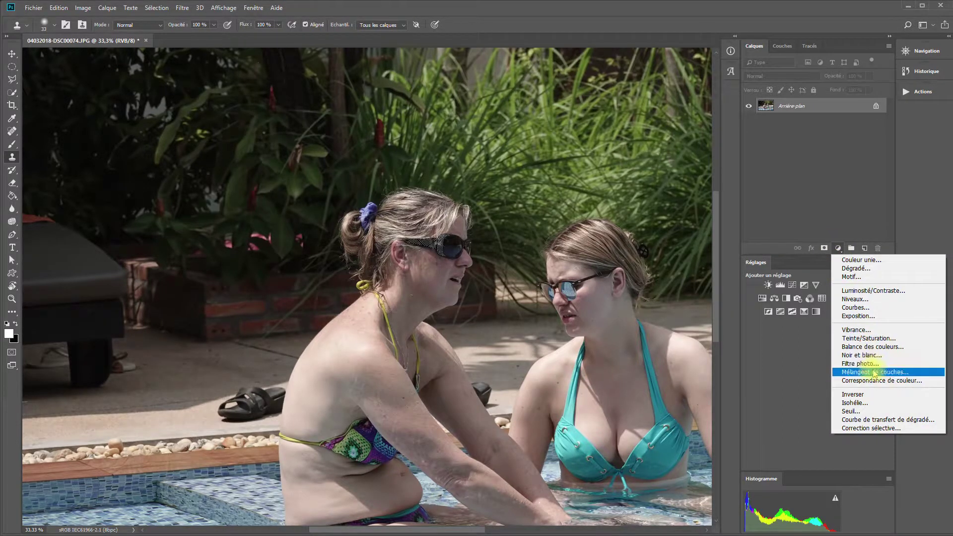
Add a monochrome Channel Mixer (Mélangeur de couches) adjustment layer with Rouge +76, Vert +78 and Bleu -54
click(874, 373)
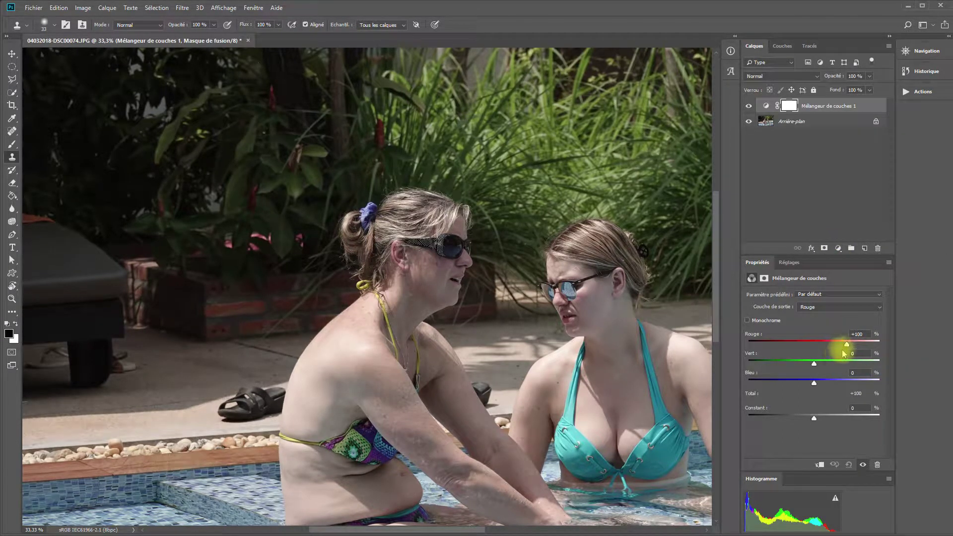
drag(846, 344, 826, 364)
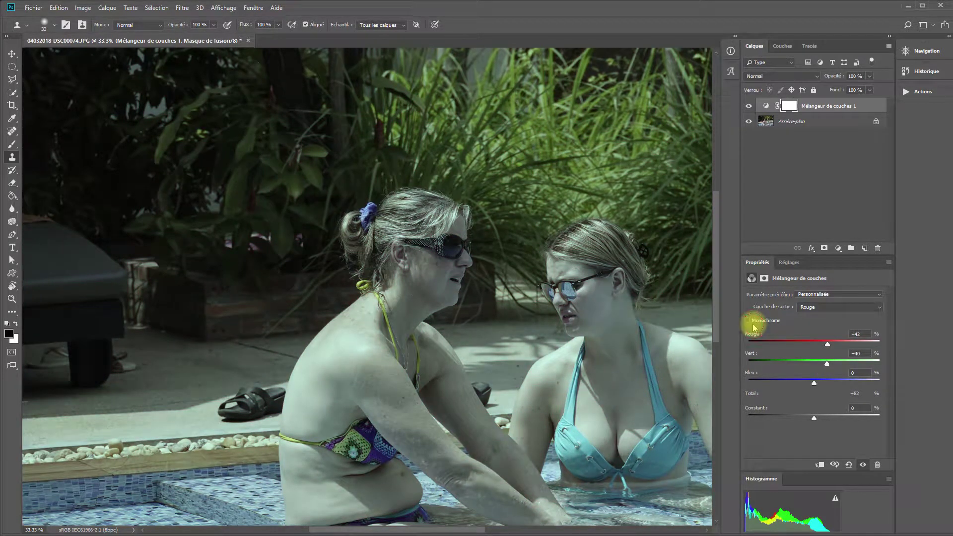
click(748, 320)
drag(820, 382, 796, 380)
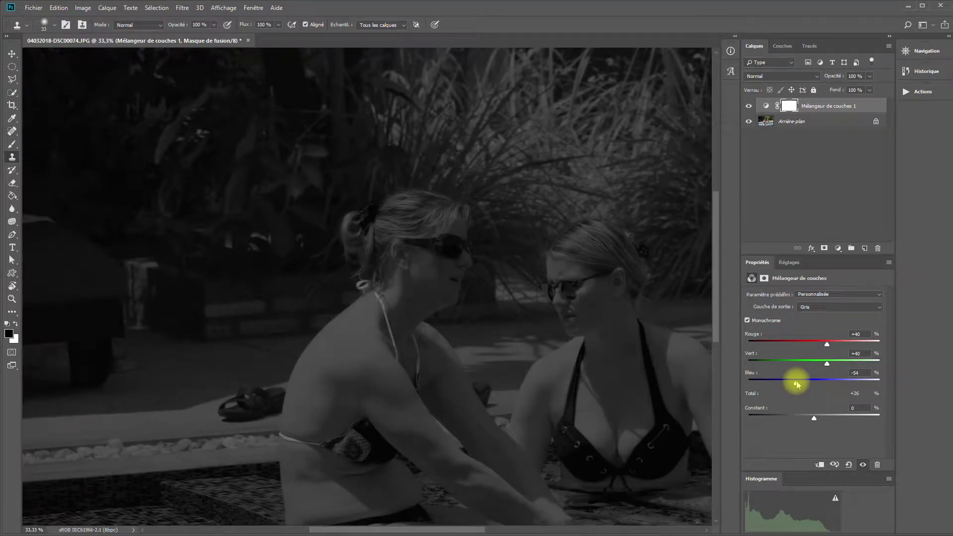
drag(827, 365, 838, 342)
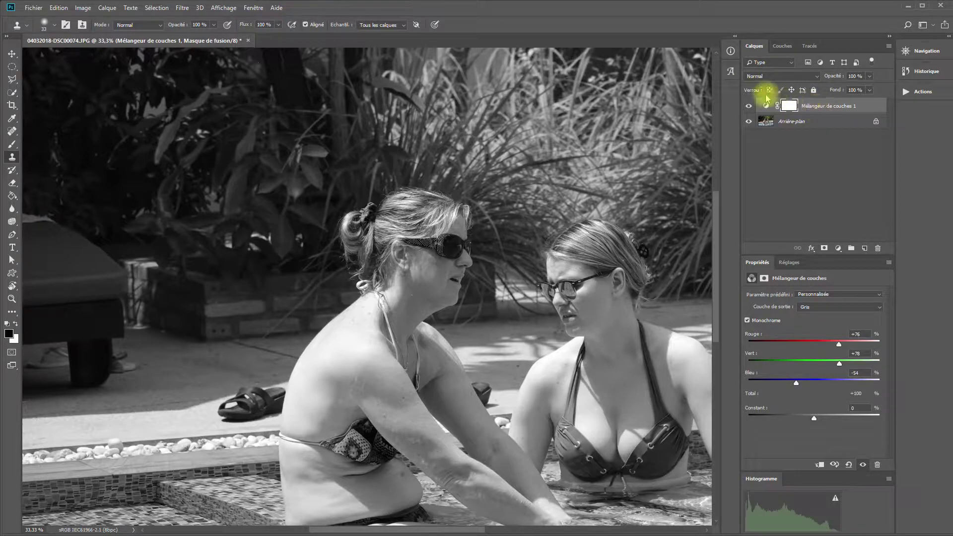
Add a Levels (Niveaux) adjustment layer with input values 23, 0,74 and 237, and deselect the layers
click(838, 248)
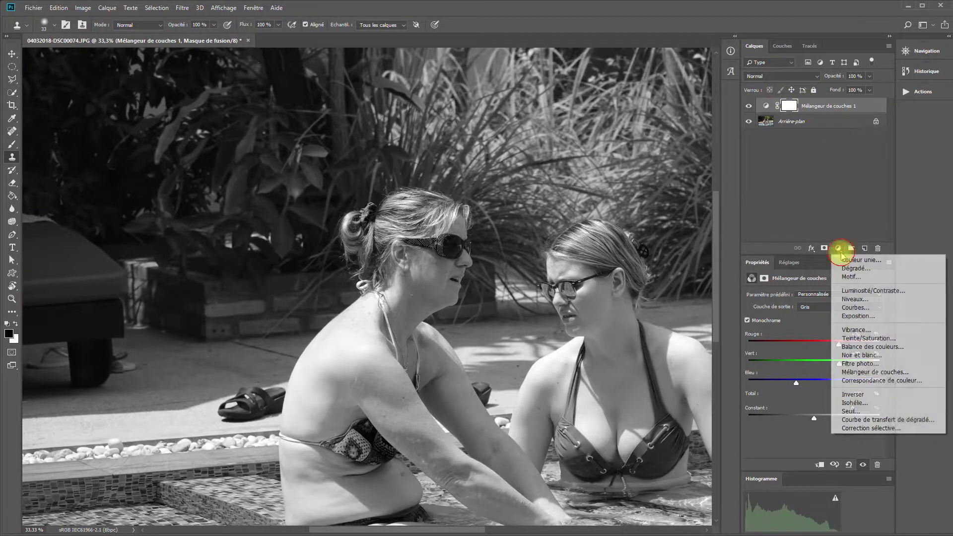
click(856, 299)
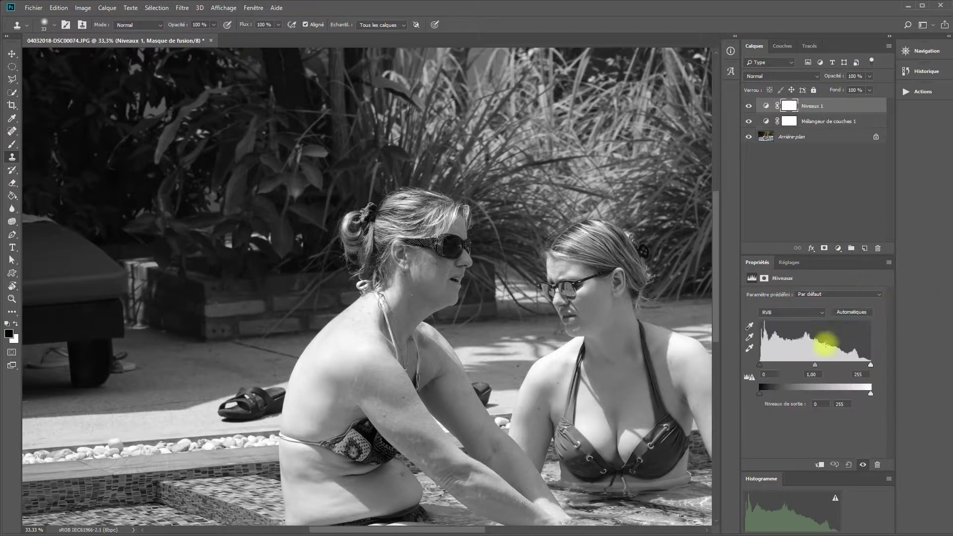
drag(819, 367, 862, 365)
drag(760, 364, 770, 366)
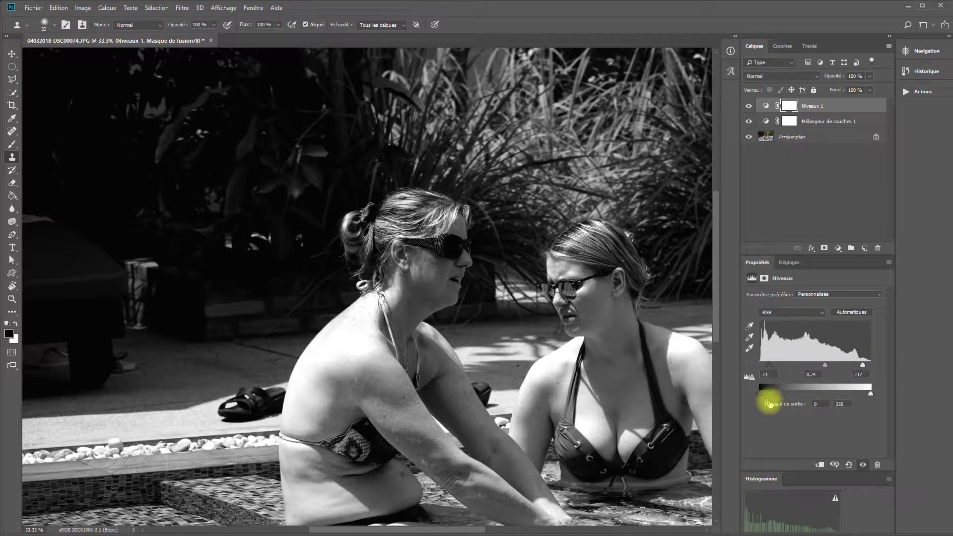
click(796, 198)
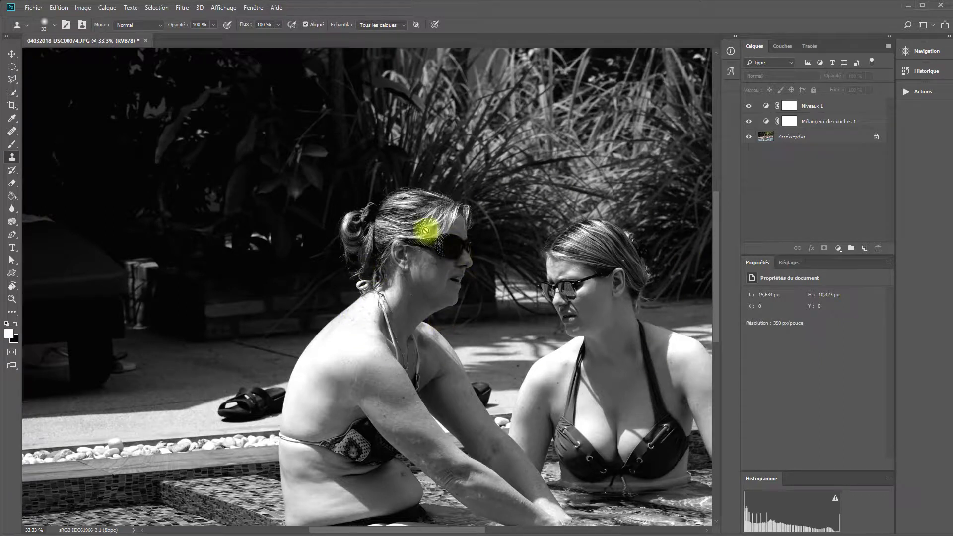
Export the look as a colour lookup table in CUBE format with the description "nb et blanc mélangeur hard"
click(33, 8)
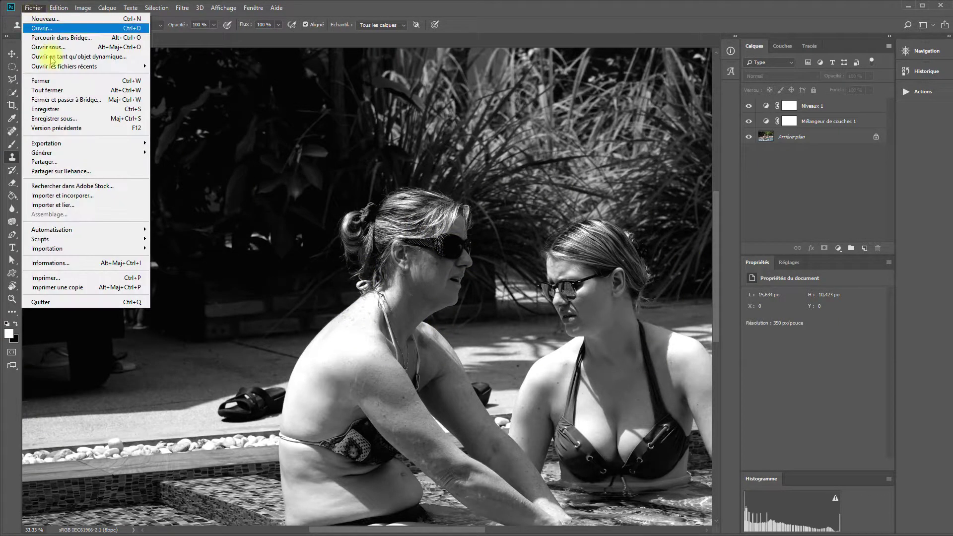
mouse_move(83, 145)
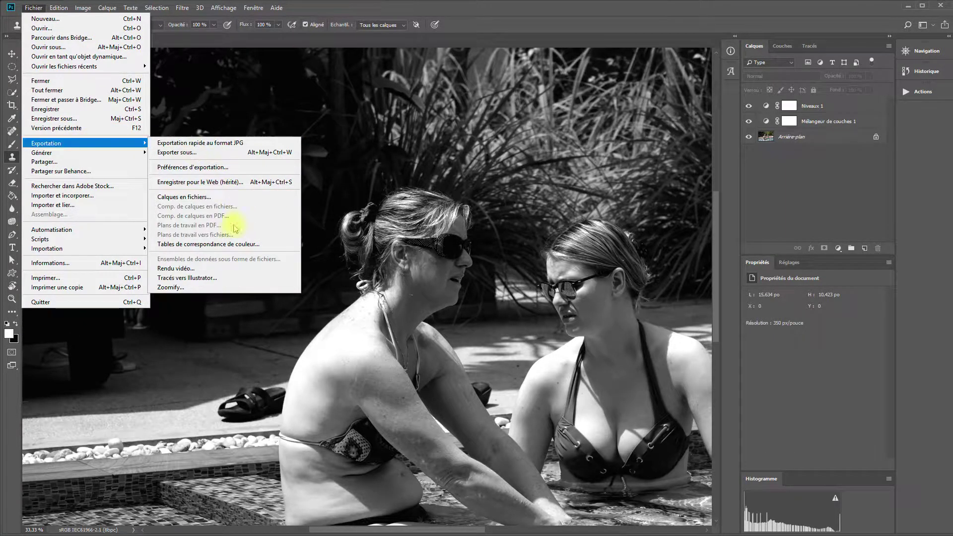
click(232, 245)
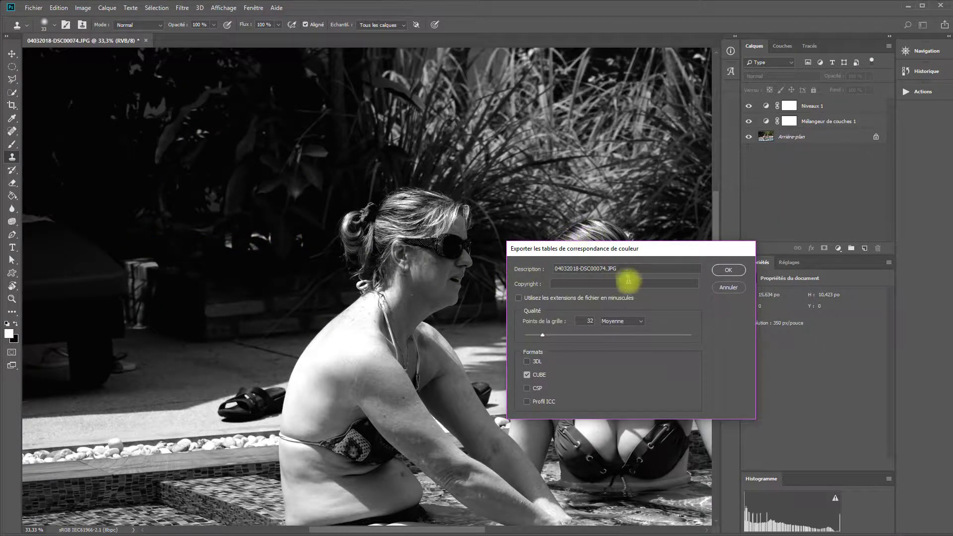
drag(634, 270, 550, 282)
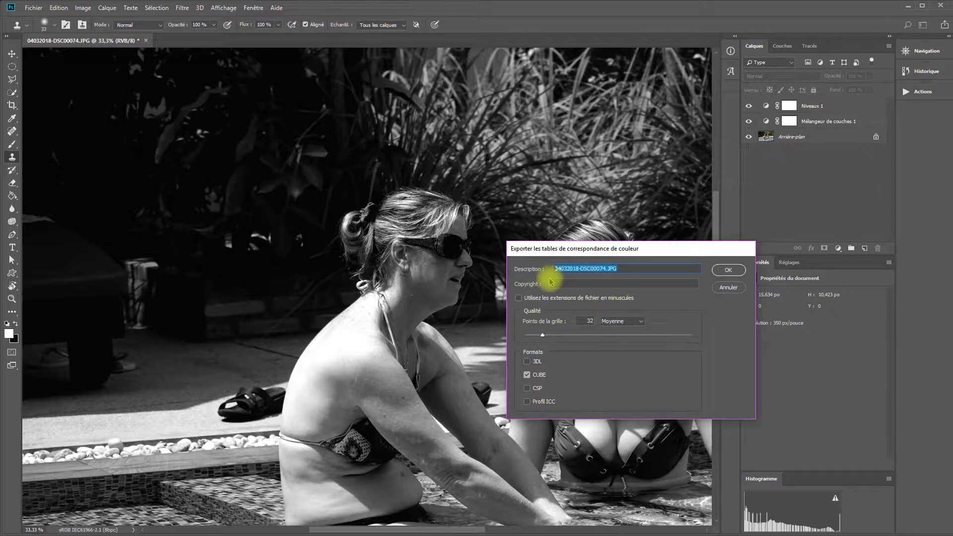
text(nb )
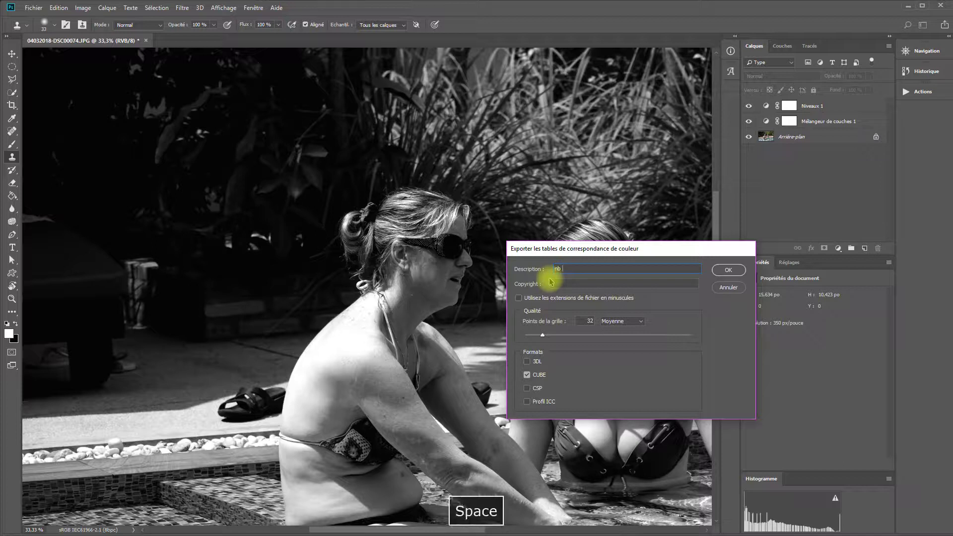
text(et blanc mélangeu)
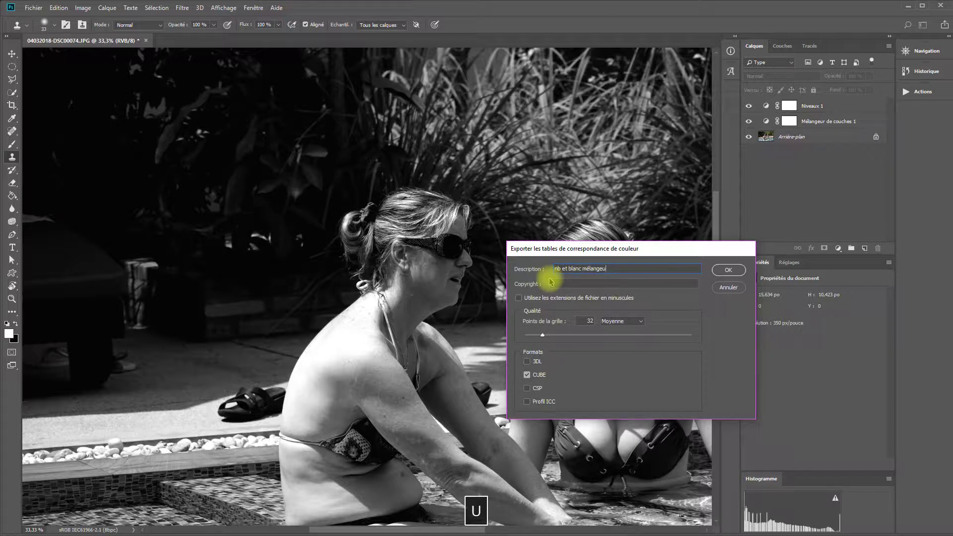
text(r Hard)
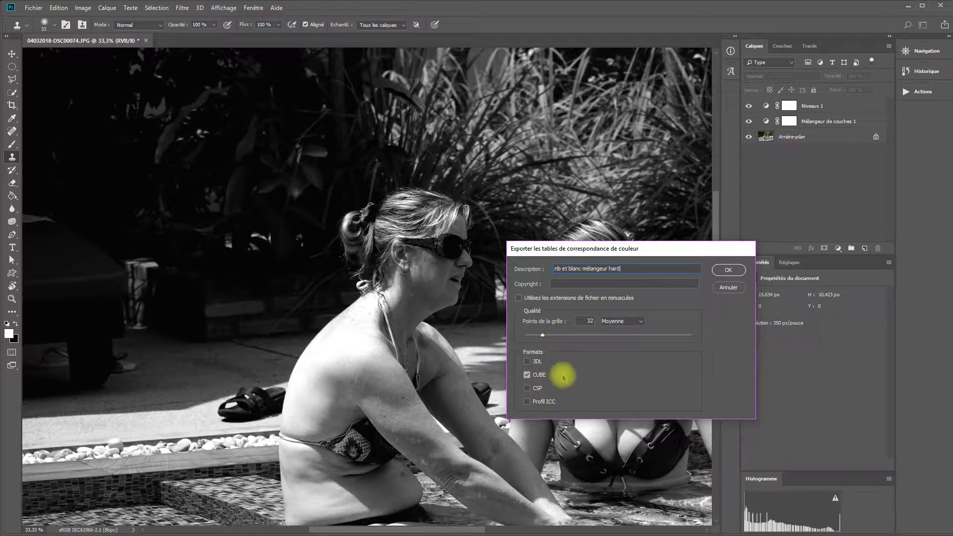
click(718, 272)
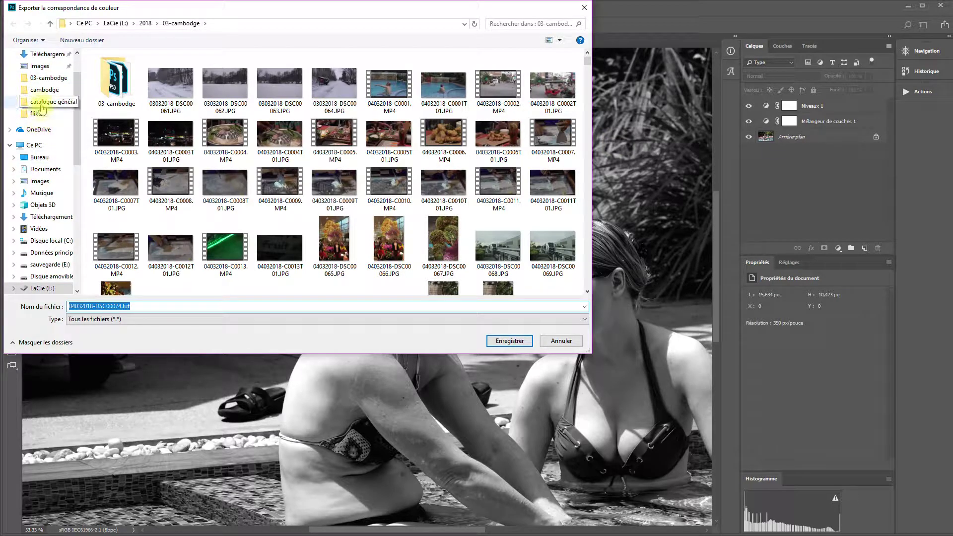
Save the exported table in the lut folder inside Images as "melangeur couche nb hard"
click(39, 66)
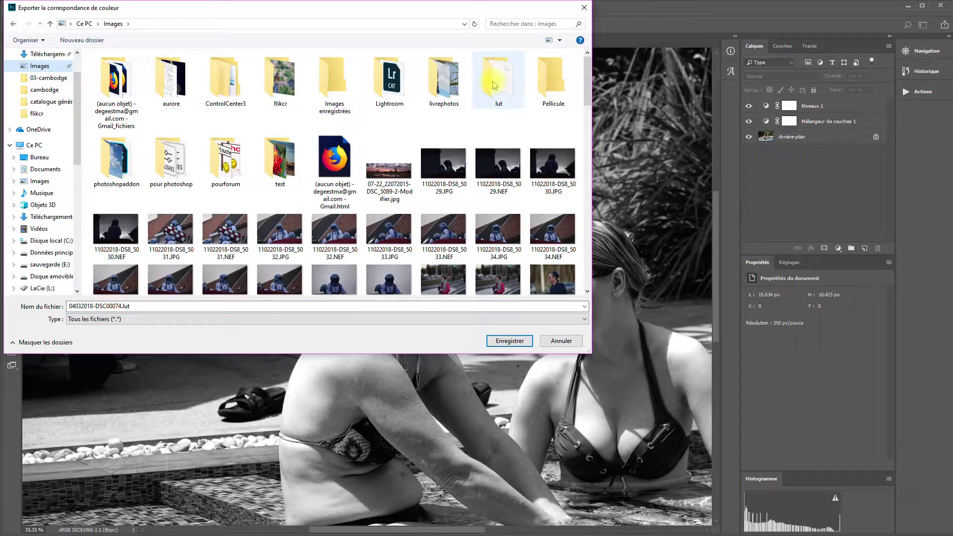
double_click(495, 84)
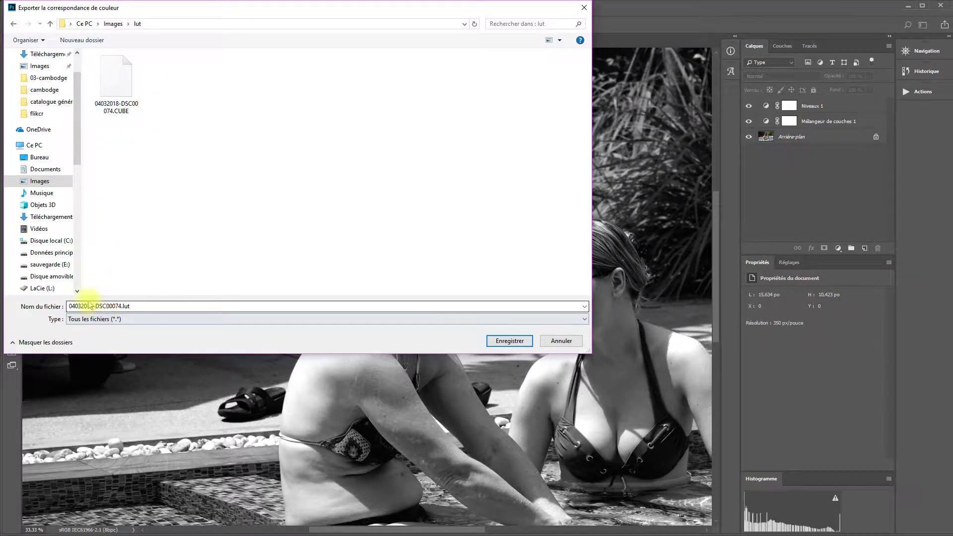
double_click(122, 304)
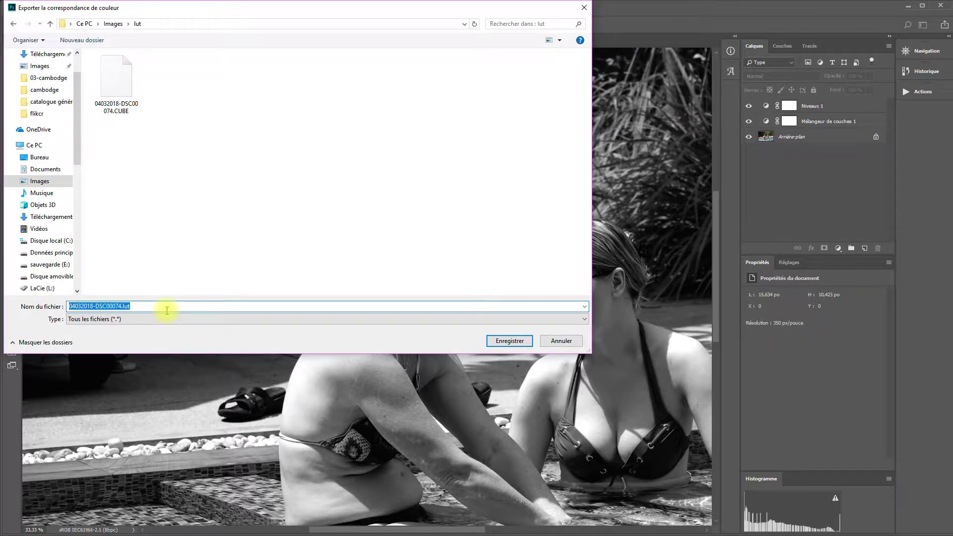
text(m)
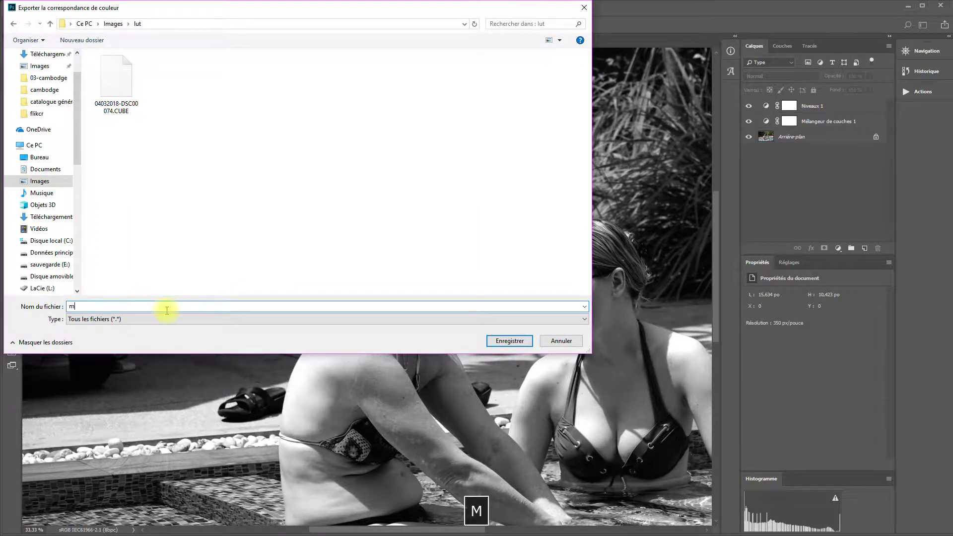
text(elangeur )
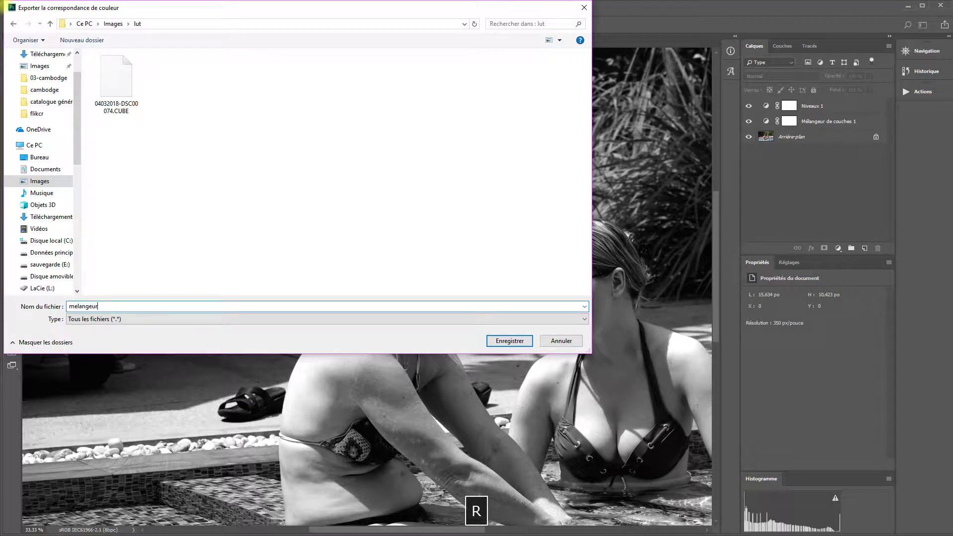
text(couche nb hard)
click(509, 342)
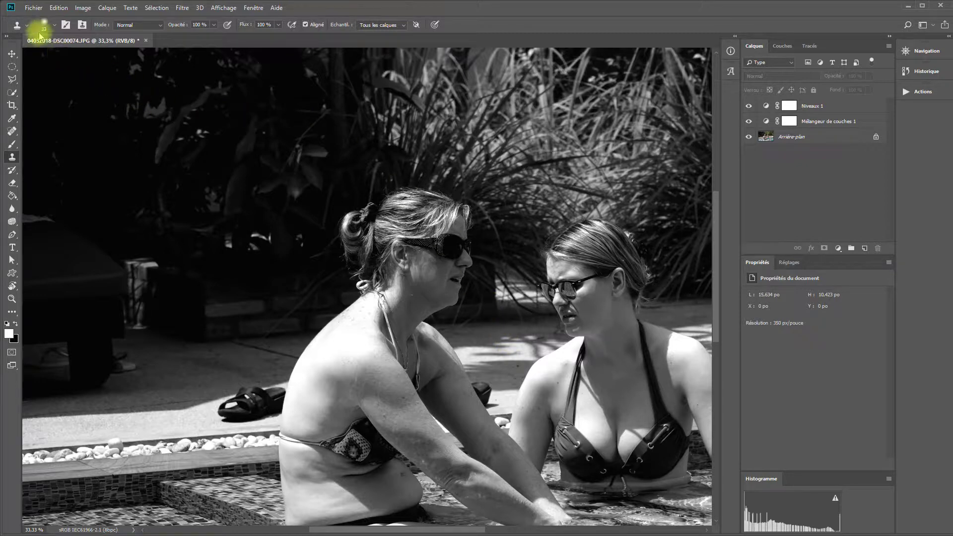
Open the raw photo 04032018-DSC00140.ARW from the 03-cambodge folder in Camera Raw
click(36, 9)
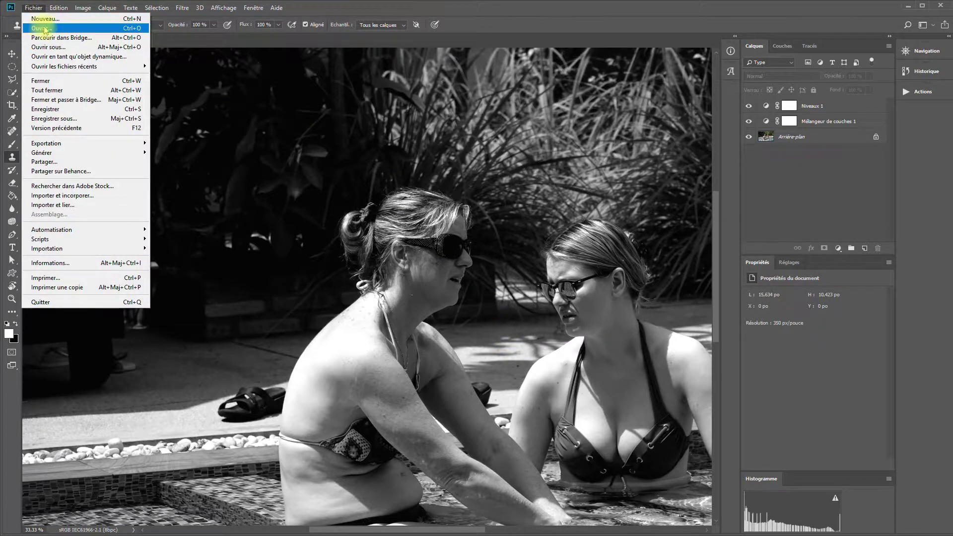
click(46, 29)
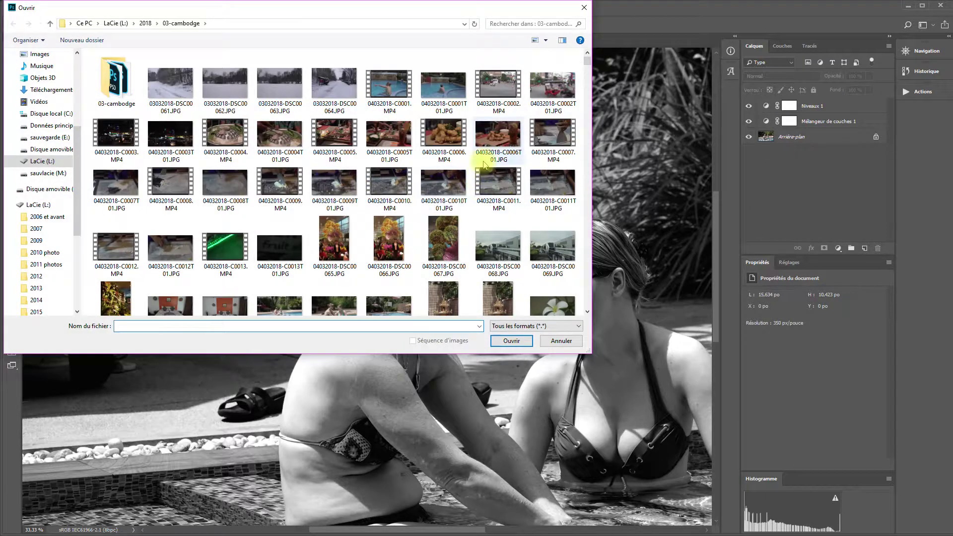
double_click(498, 215)
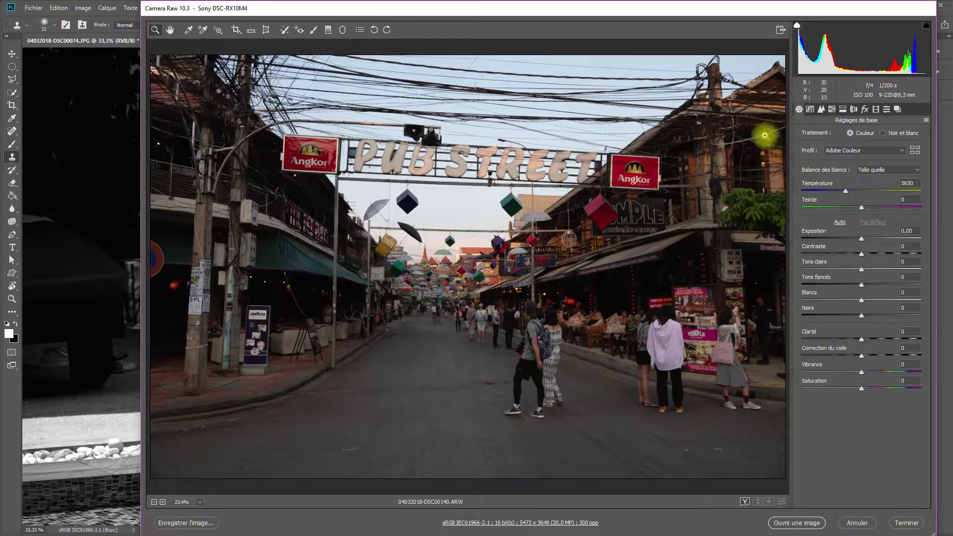
click(885, 110)
click(878, 412)
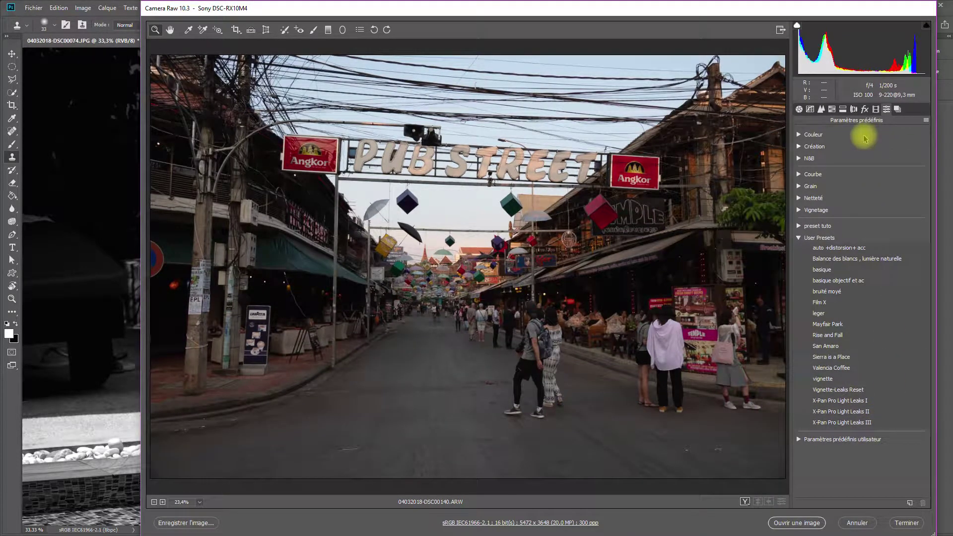
click(799, 110)
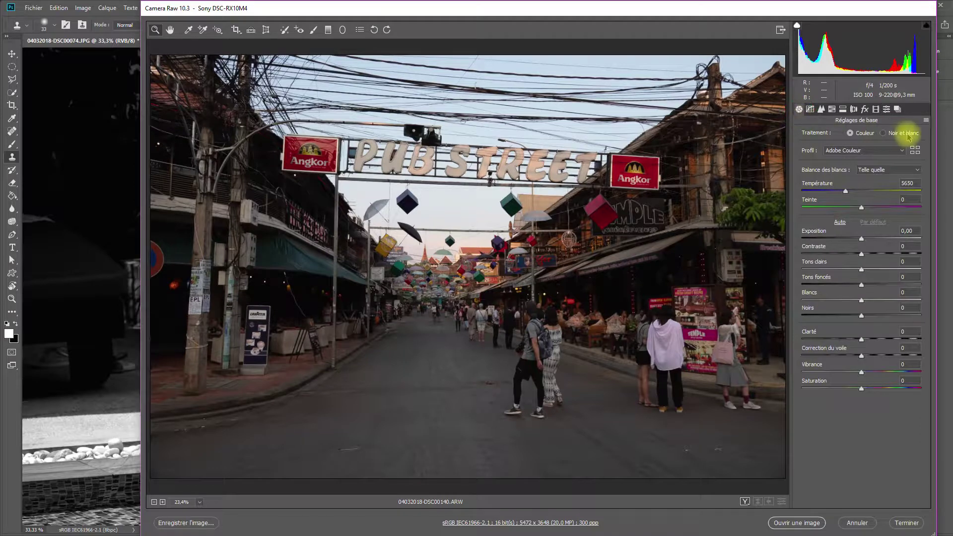
click(926, 120)
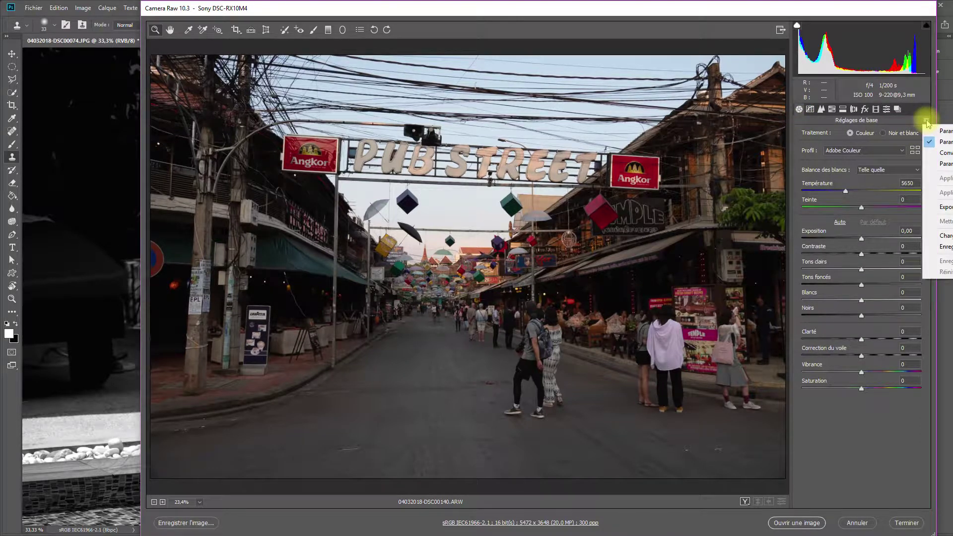
click(949, 144)
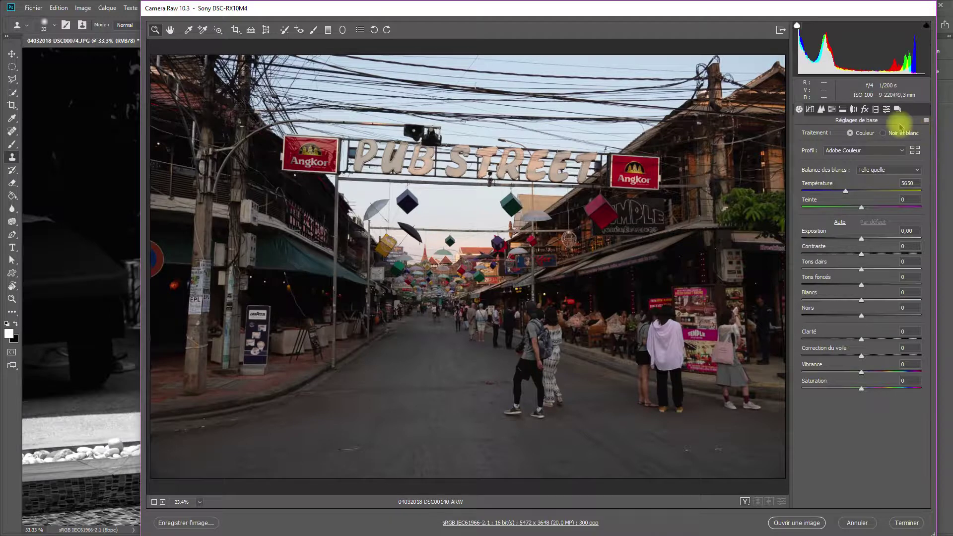
Start a new Camera Raw profile, name it with the author's first name plus "nb hard", and exclude Courbe à points
click(886, 108)
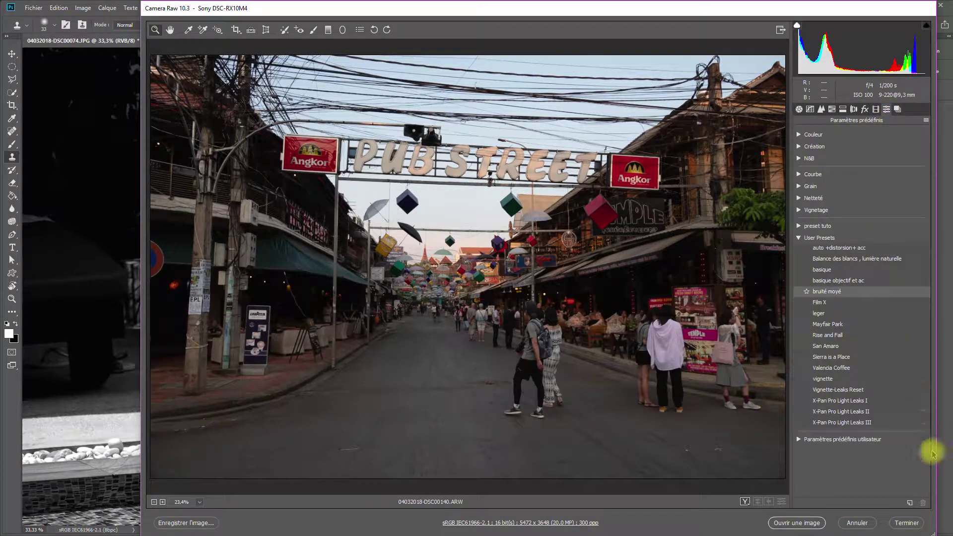
click(909, 504)
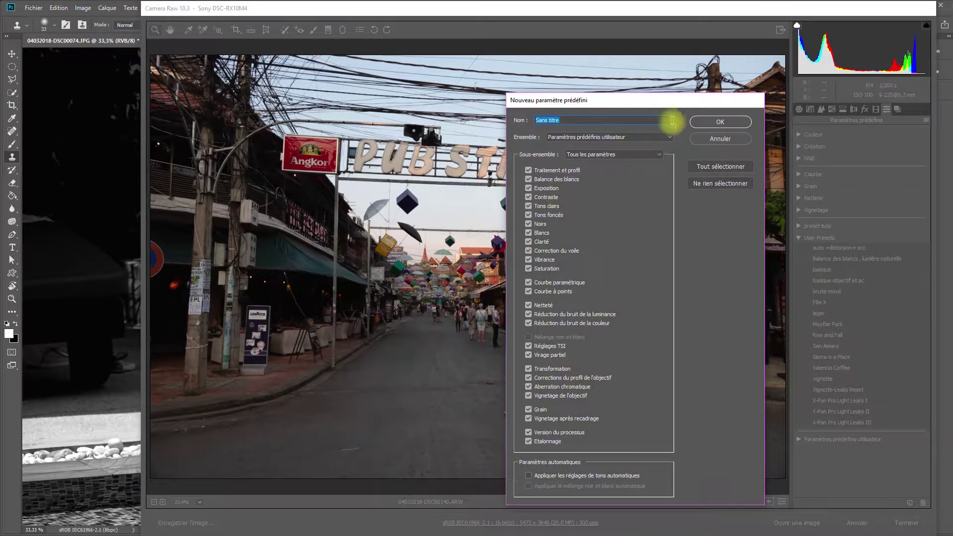
click(711, 143)
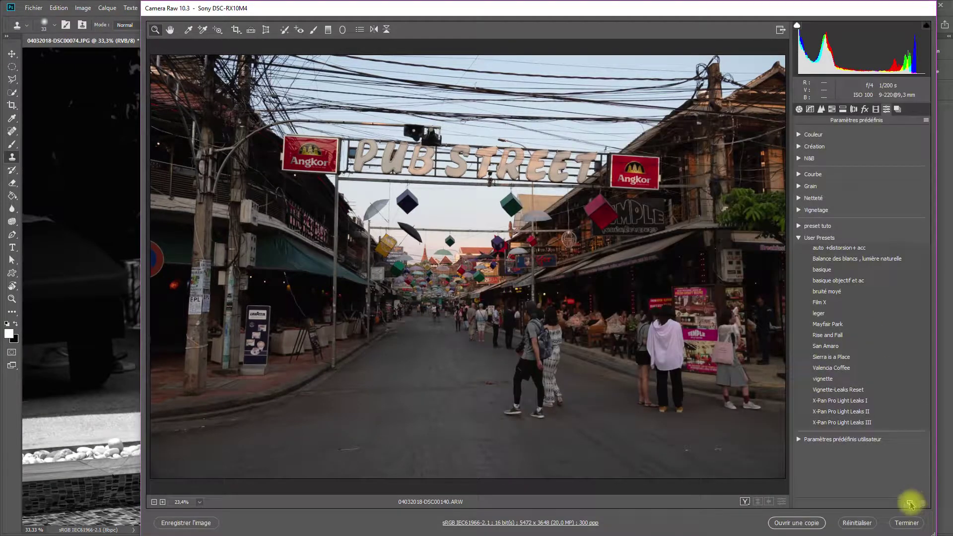
key(alt)
alt+click(909, 503)
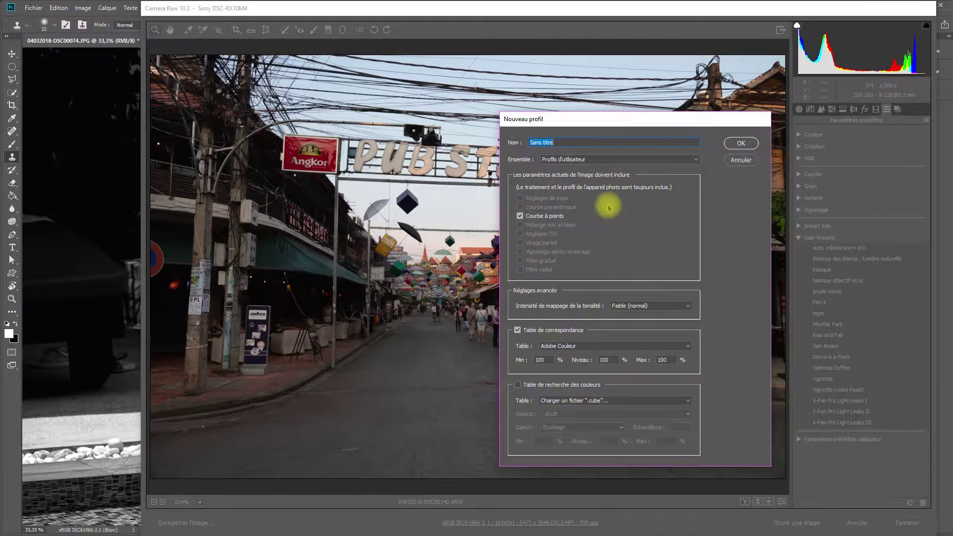
key(BackSpace)
text(marc n)
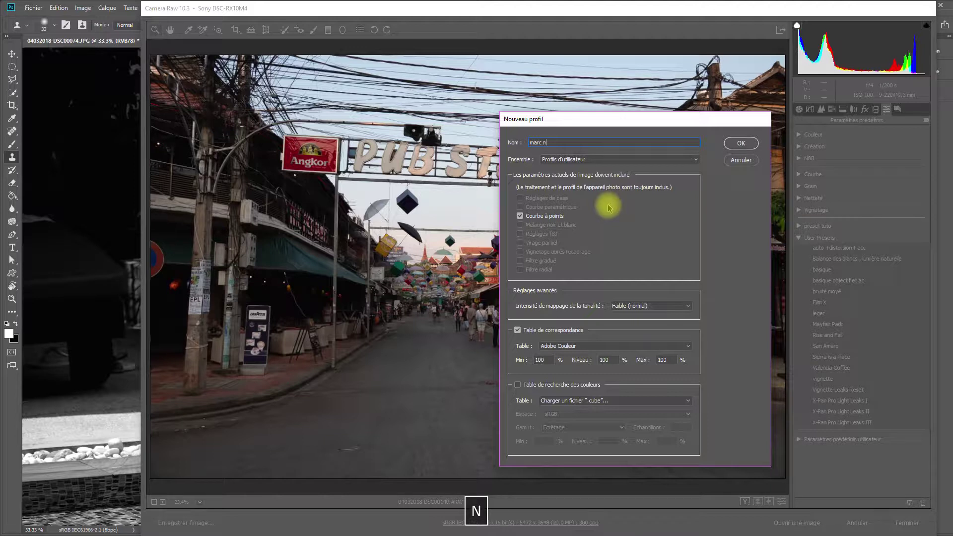
text(b hard)
click(520, 217)
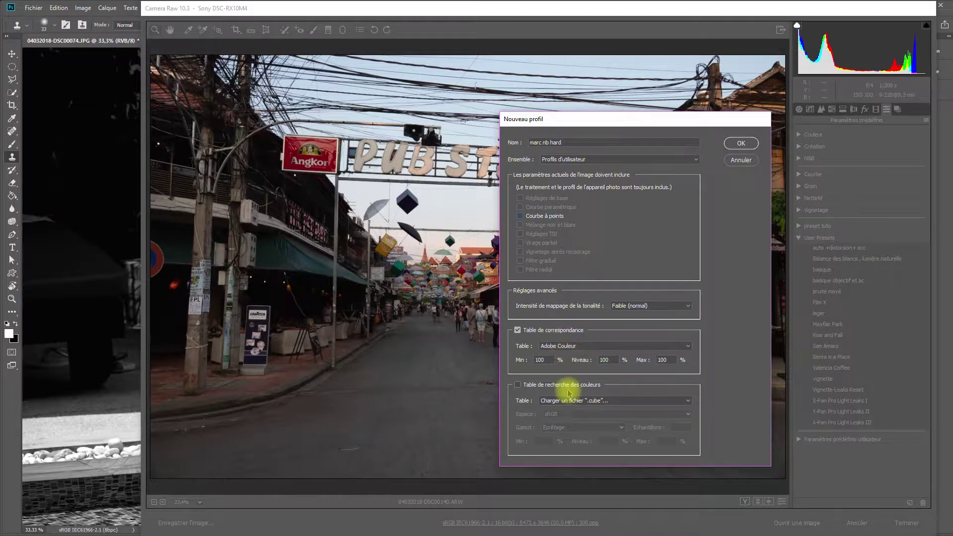
Load "melangeur couche nb hard.CUBE" from the lut folder in Images as the profile's colour lookup table
click(575, 401)
click(574, 408)
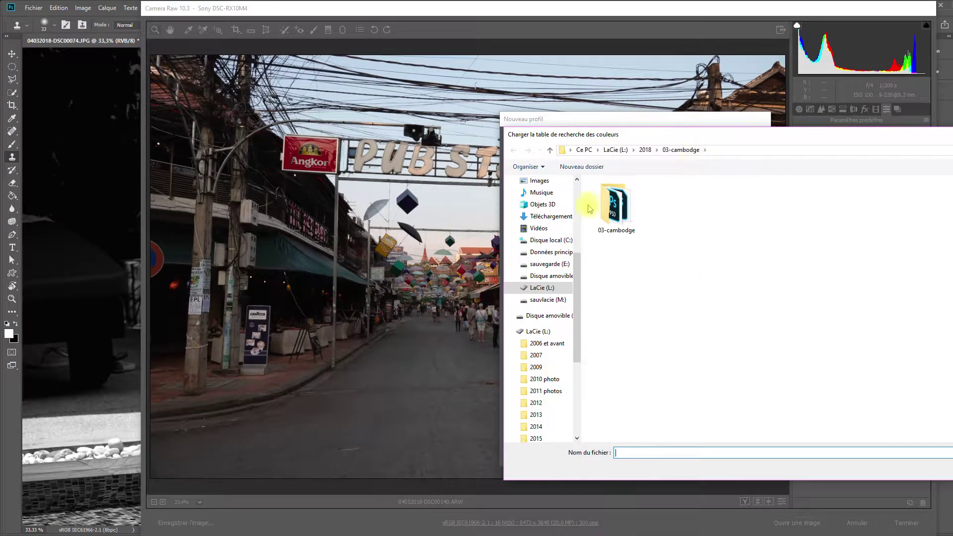
click(539, 180)
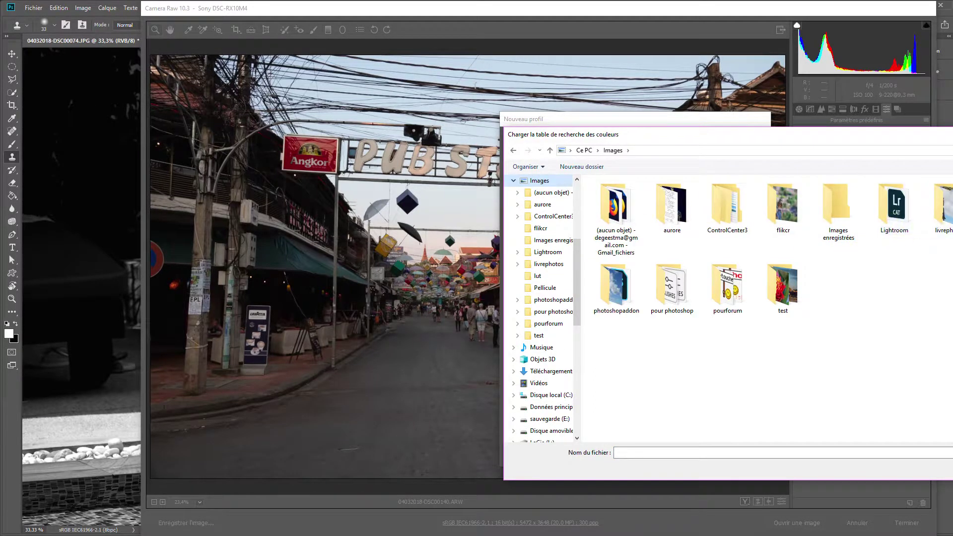
double_click(952, 204)
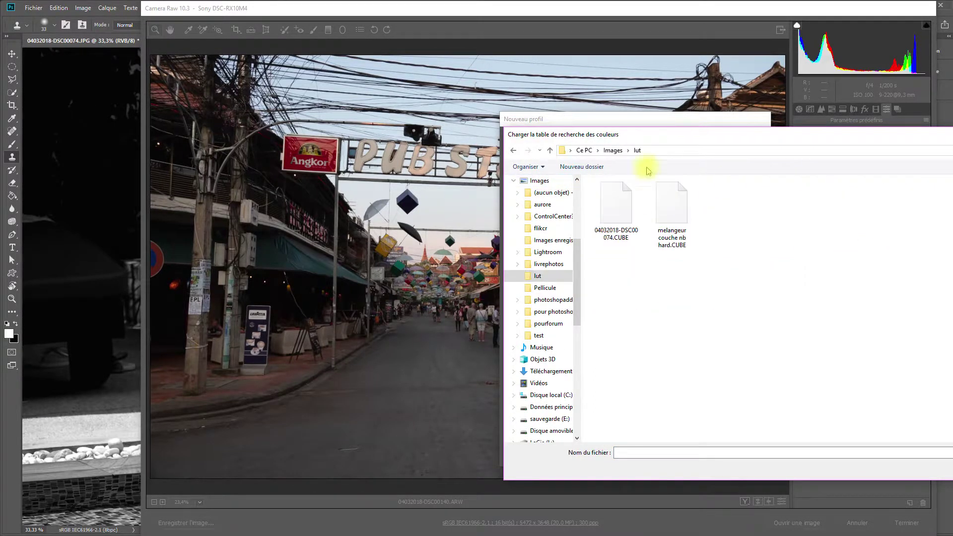
click(677, 216)
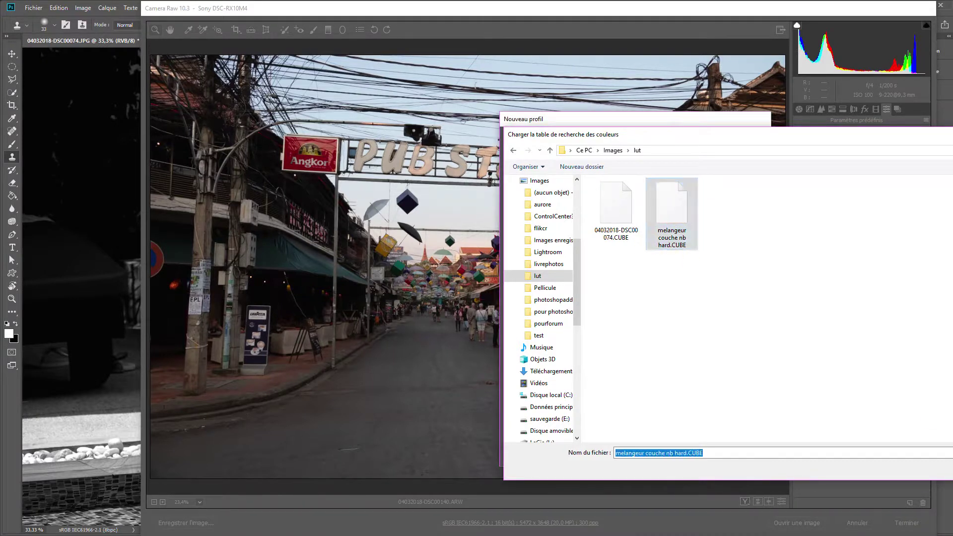
double_click(672, 213)
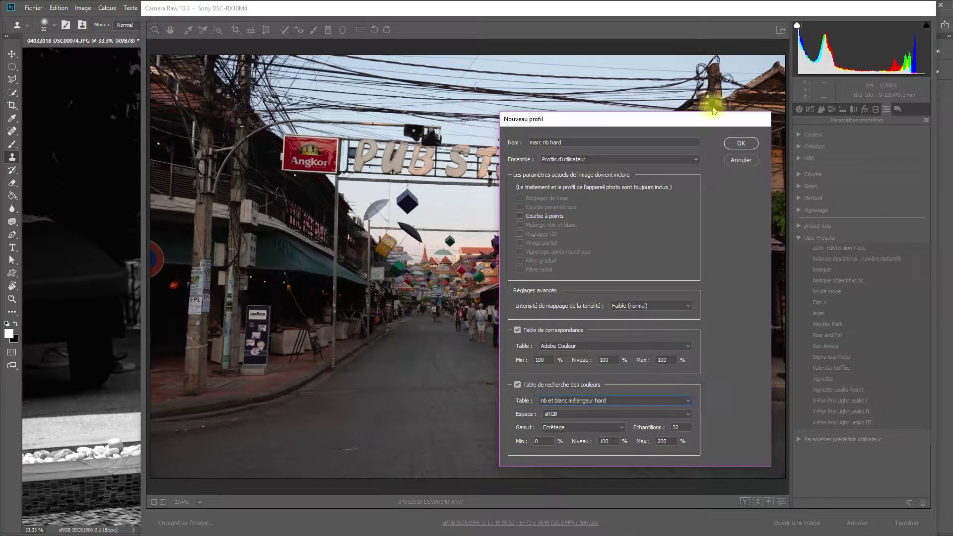
Keep the new profile in the Profils d'utilisateur set and save it
click(698, 163)
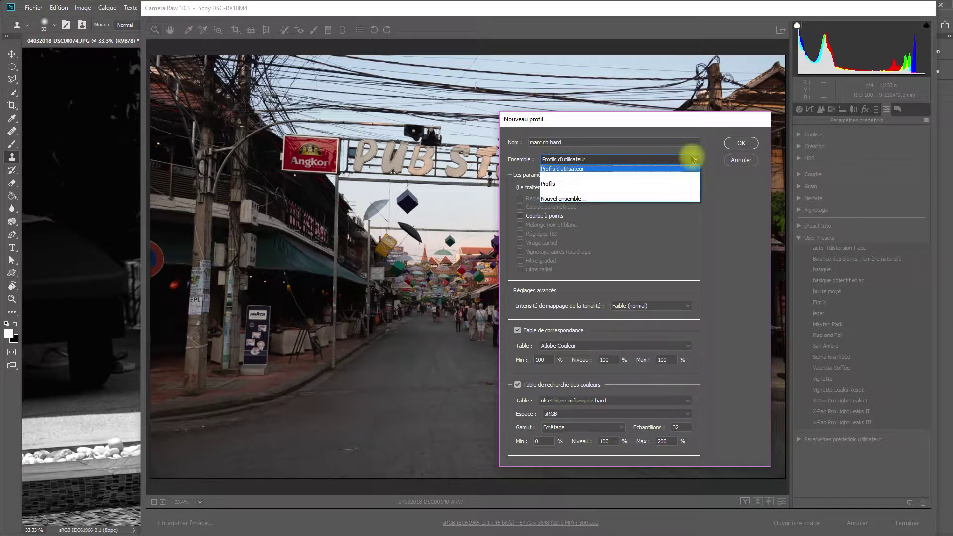
click(688, 159)
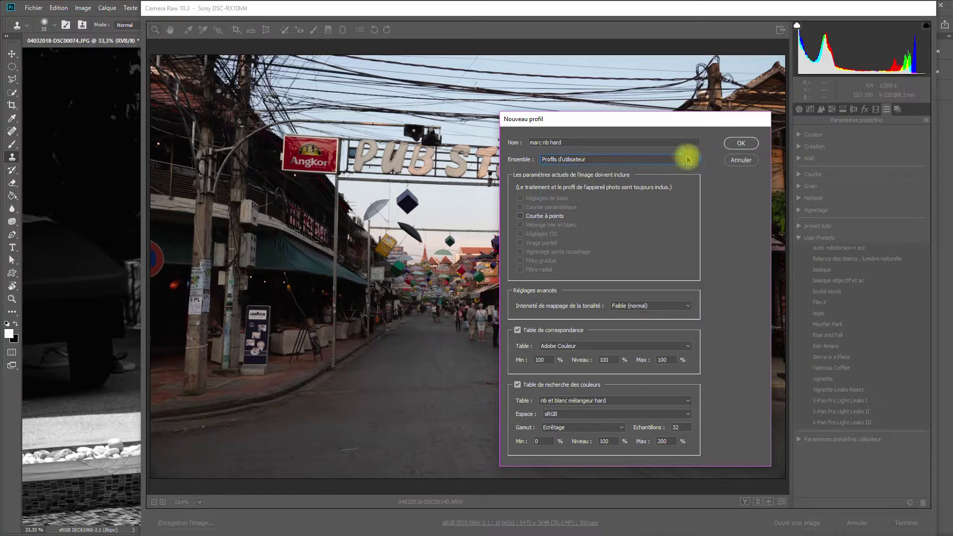
click(739, 144)
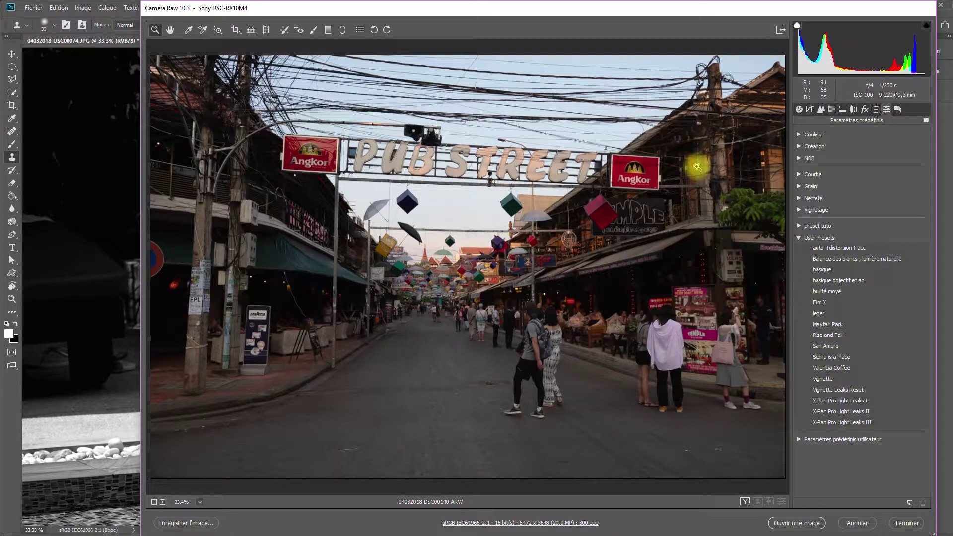
Browse the available profiles from the photo's basic adjustments and expand the Profils d'utilisateur group
click(798, 109)
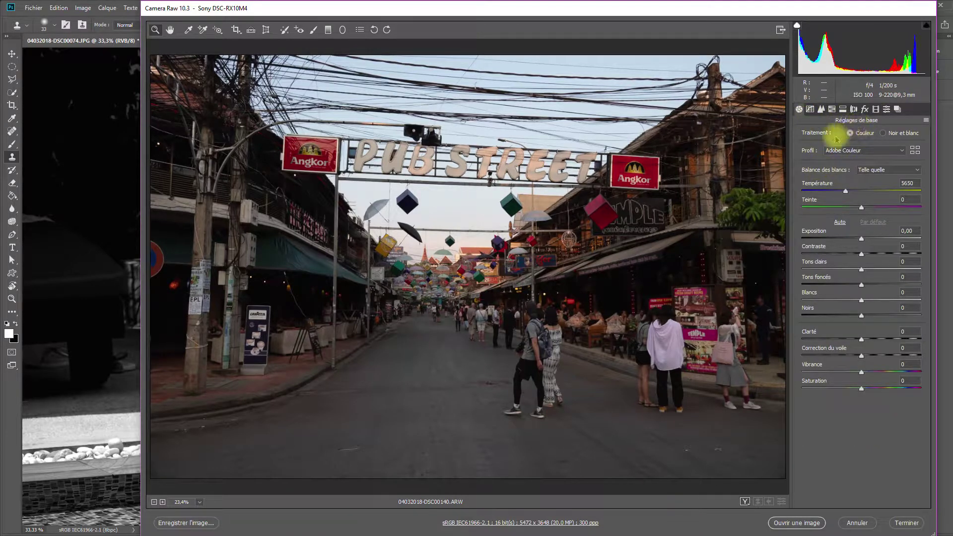
click(868, 154)
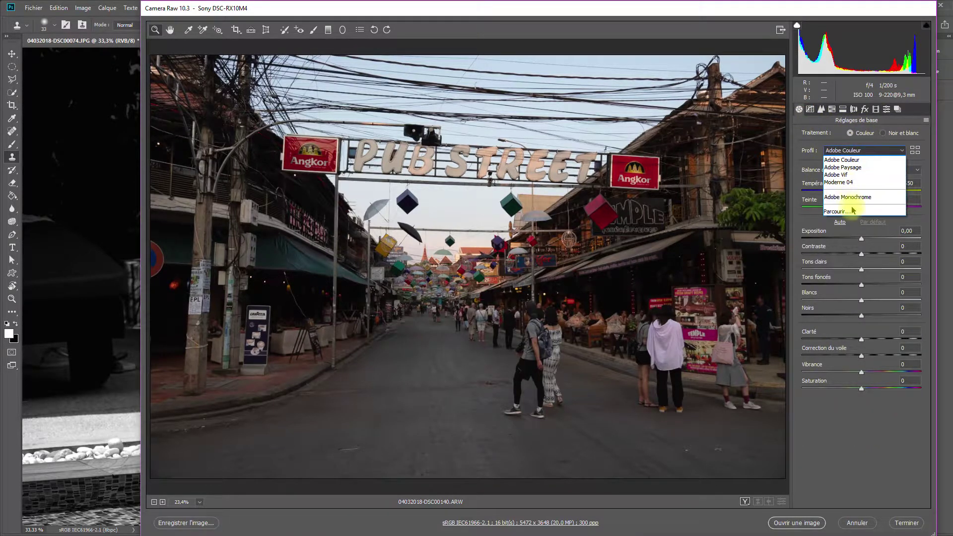
click(847, 221)
click(825, 455)
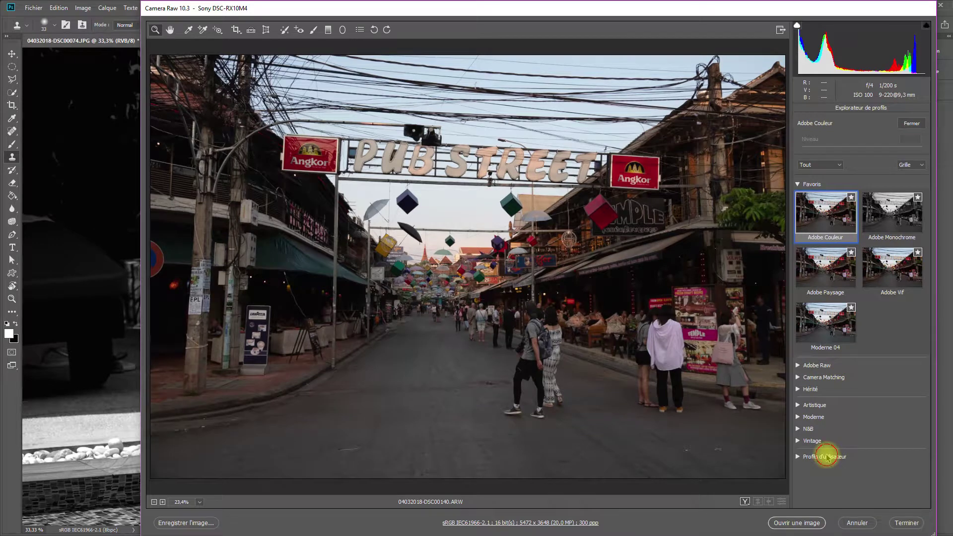
scroll(844, 431, down, 1)
scroll(860, 425, down, 2)
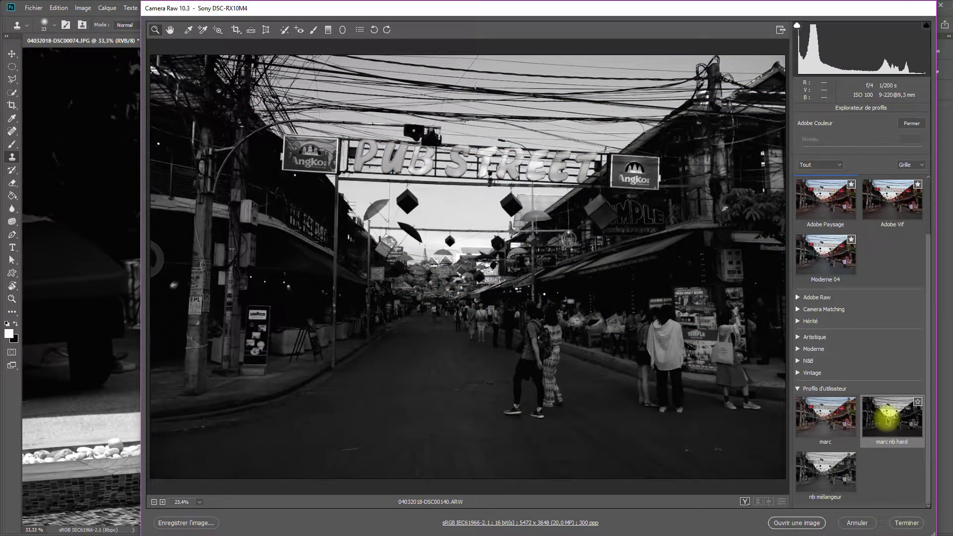
Apply the custom "nb hard" user profile to the street photo and set its Niveau to 108
click(887, 420)
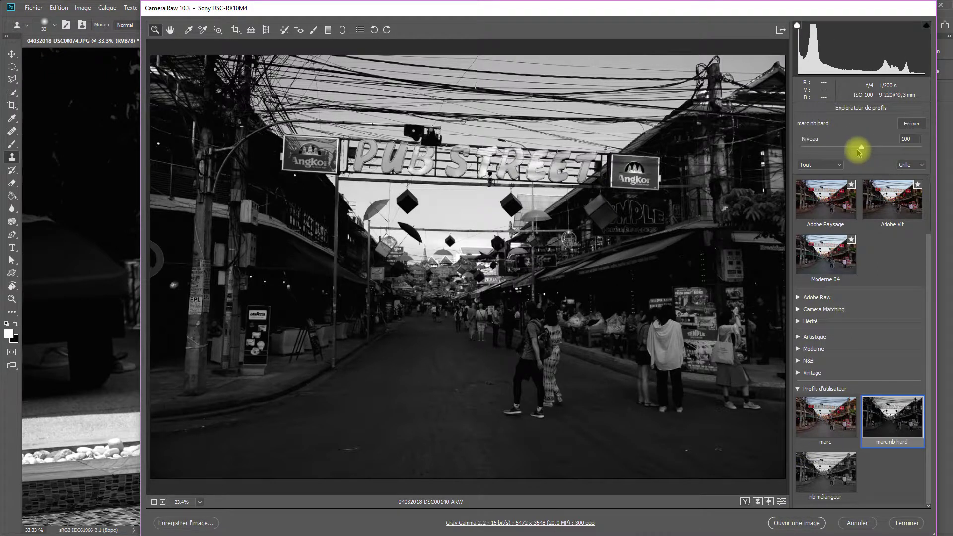
mouse_move(859, 148)
mouse_down()
mouse_move(890, 148)
mouse_move(845, 149)
mouse_move(869, 149)
mouse_up()
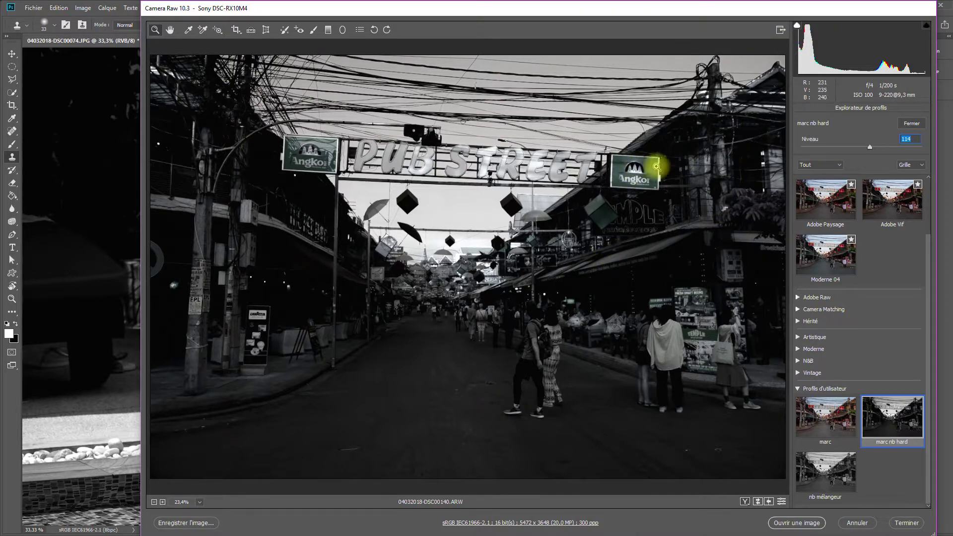
mouse_move(872, 149)
mouse_down()
mouse_move(853, 148)
mouse_move(866, 148)
mouse_up()
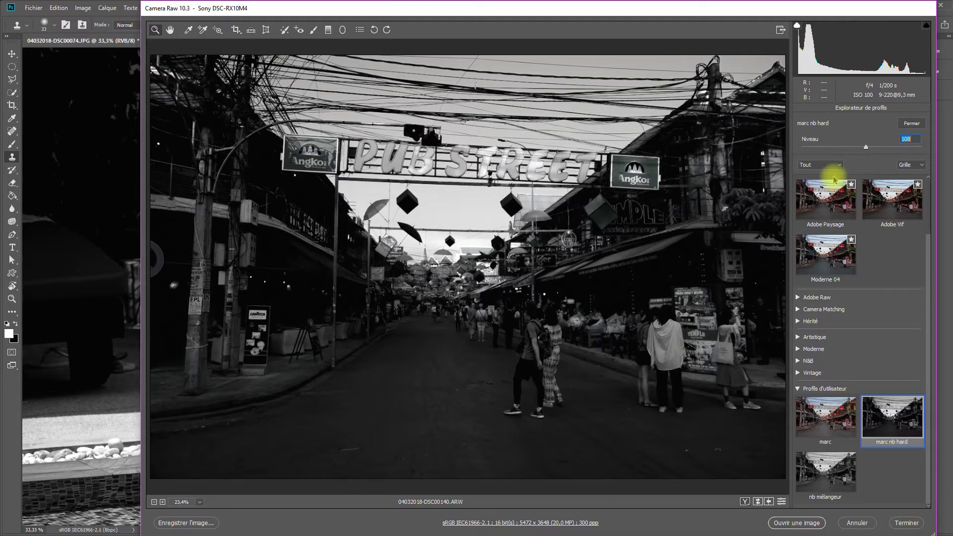